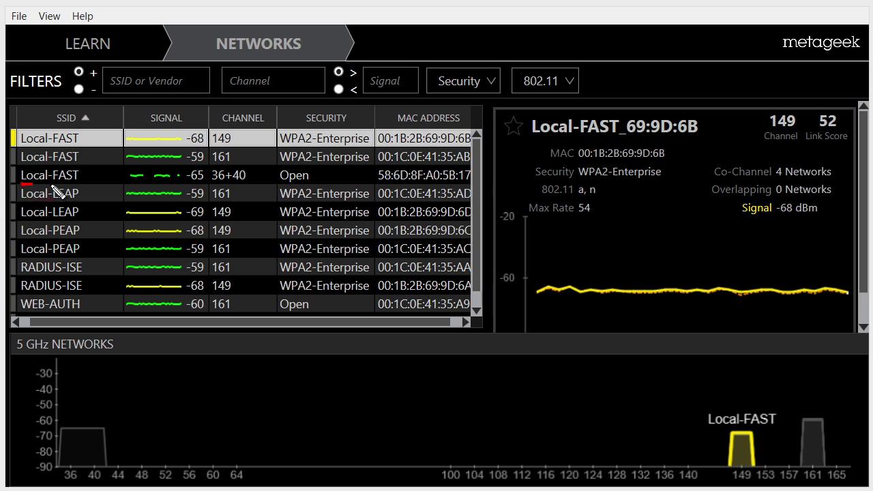
Review the inSSIDer scan results, including the Open Local-FAST network.
{"action": "mouse_move", "coordinate": [21, 184]}
{"action": "left_mouse_down"}
{"action": "mouse_move", "coordinate": [91, 178]}
{"action": "mouse_move", "coordinate": [16, 133]}
{"action": "mouse_move", "coordinate": [24, 193]}
{"action": "left_mouse_up"}
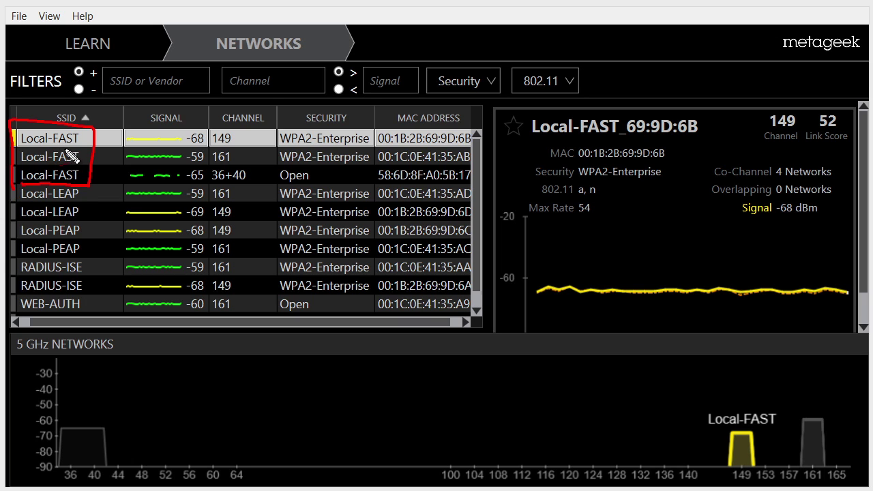
{"action": "mouse_move", "coordinate": [234, 142]}
{"action": "left_mouse_down"}
{"action": "mouse_move", "coordinate": [253, 126]}
{"action": "mouse_move", "coordinate": [253, 137]}
{"action": "left_mouse_up"}
{"action": "mouse_move", "coordinate": [220, 183]}
{"action": "left_mouse_down"}
{"action": "mouse_move", "coordinate": [236, 185]}
{"action": "mouse_move", "coordinate": [244, 164]}
{"action": "mouse_move", "coordinate": [237, 191]}
{"action": "left_mouse_up"}
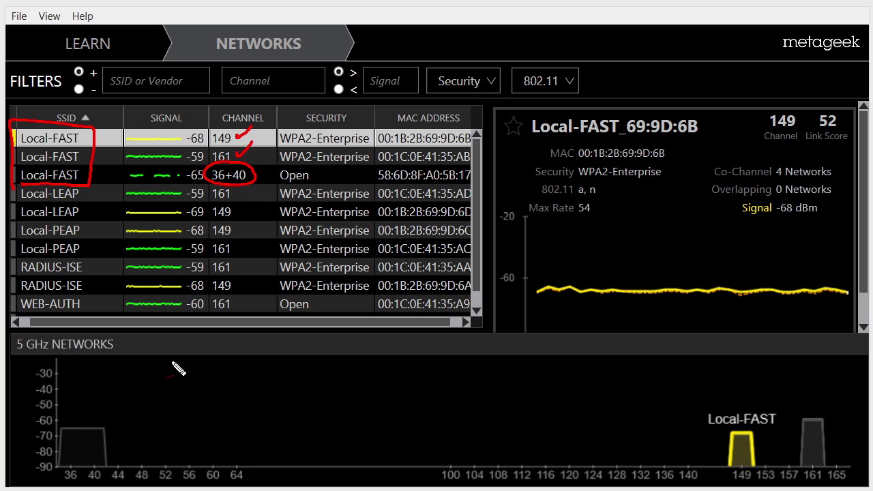
{"action": "left_click_drag", "start_coordinate": [160, 380], "coordinate": [126, 421]}
{"action": "left_click_drag", "start_coordinate": [129, 403], "coordinate": [152, 413]}
{"action": "left_click_drag", "start_coordinate": [83, 487], "coordinate": [90, 484]}
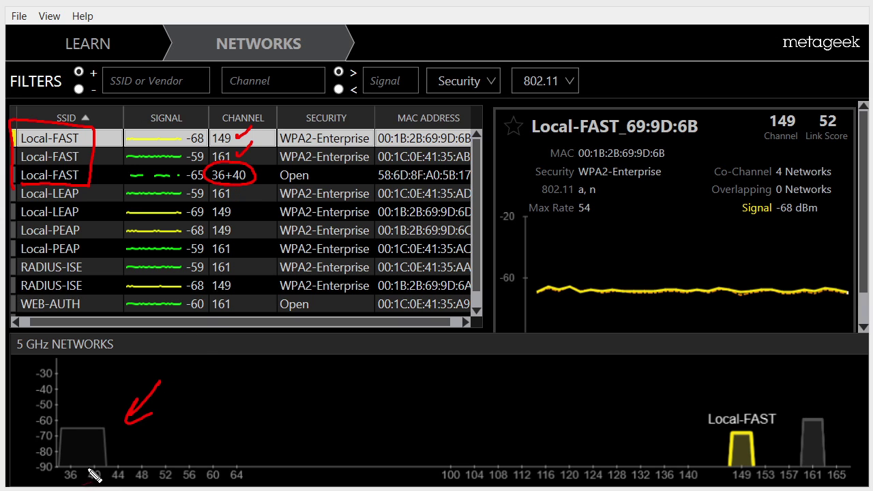
{"action": "left_click_drag", "start_coordinate": [745, 370], "coordinate": [741, 406]}
{"action": "left_click_drag", "start_coordinate": [732, 390], "coordinate": [750, 387]}
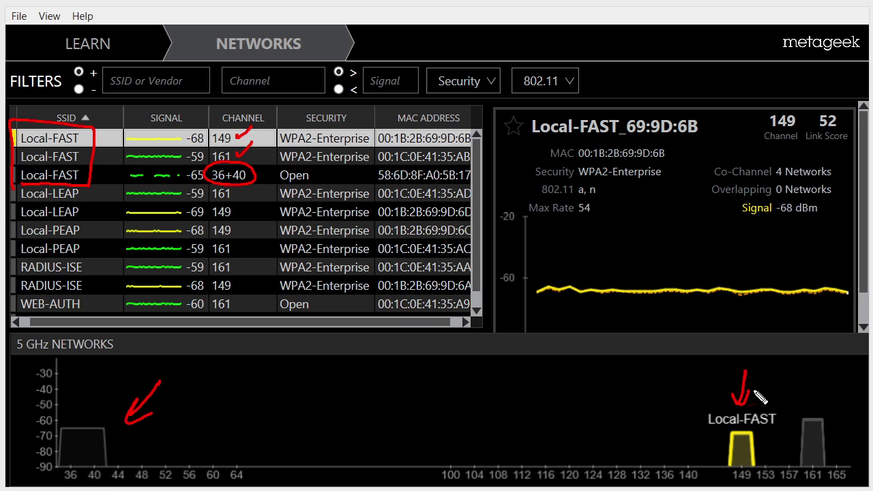
{"action": "mouse_move", "coordinate": [815, 364]}
{"action": "left_mouse_down"}
{"action": "mouse_move", "coordinate": [812, 397]}
{"action": "mouse_move", "coordinate": [824, 384]}
{"action": "left_mouse_up"}
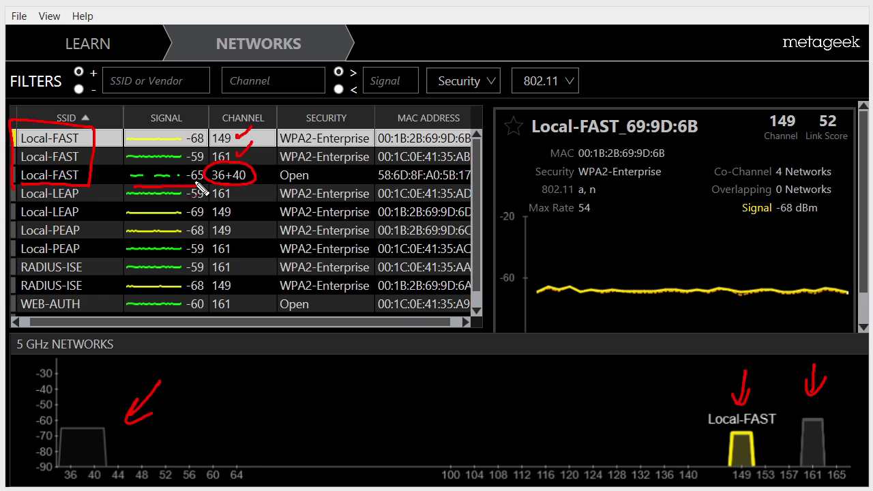
Bring up the Cisco WLC Monitor Summary, which reports 12 active rogue APs.
{"action": "mouse_move", "coordinate": [198, 185]}
{"action": "left_mouse_down"}
{"action": "mouse_move", "coordinate": [139, 129]}
{"action": "mouse_move", "coordinate": [125, 187]}
{"action": "mouse_move", "coordinate": [170, 185]}
{"action": "left_mouse_up"}
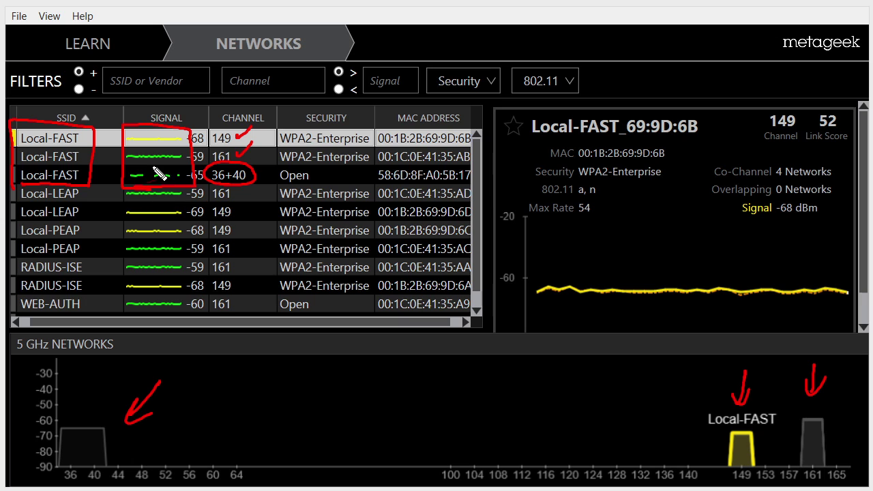
{"action": "mouse_move", "coordinate": [469, 184]}
{"action": "left_mouse_down"}
{"action": "mouse_move", "coordinate": [378, 132]}
{"action": "mouse_move", "coordinate": [489, 136]}
{"action": "left_mouse_up"}
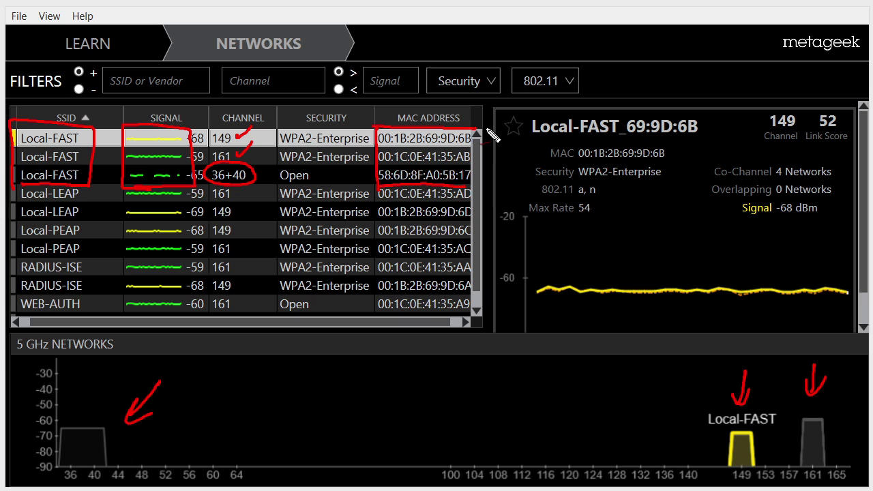
{"action": "mouse_move", "coordinate": [355, 107]}
{"action": "left_mouse_down"}
{"action": "mouse_move", "coordinate": [281, 136]}
{"action": "mouse_move", "coordinate": [277, 181]}
{"action": "mouse_move", "coordinate": [344, 193]}
{"action": "mouse_move", "coordinate": [381, 162]}
{"action": "mouse_move", "coordinate": [349, 107]}
{"action": "left_mouse_up"}
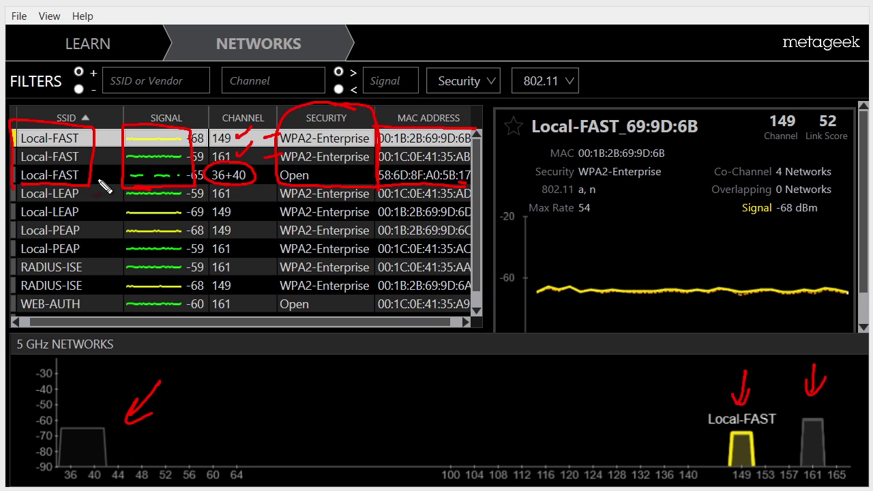
{"action": "left_click_drag", "start_coordinate": [89, 175], "coordinate": [120, 175]}
{"action": "mouse_move", "coordinate": [470, 192]}
{"action": "left_mouse_down"}
{"action": "mouse_move", "coordinate": [458, 166]}
{"action": "mouse_move", "coordinate": [479, 179]}
{"action": "left_mouse_up"}
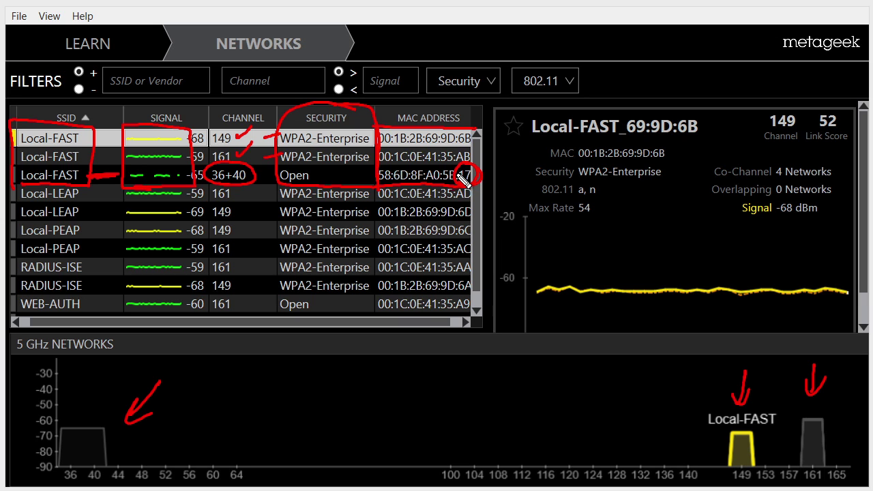
{"action": "mouse_move", "coordinate": [343, 174]}
{"action": "left_mouse_down"}
{"action": "mouse_move", "coordinate": [327, 175]}
{"action": "mouse_move", "coordinate": [333, 186]}
{"action": "left_mouse_up"}
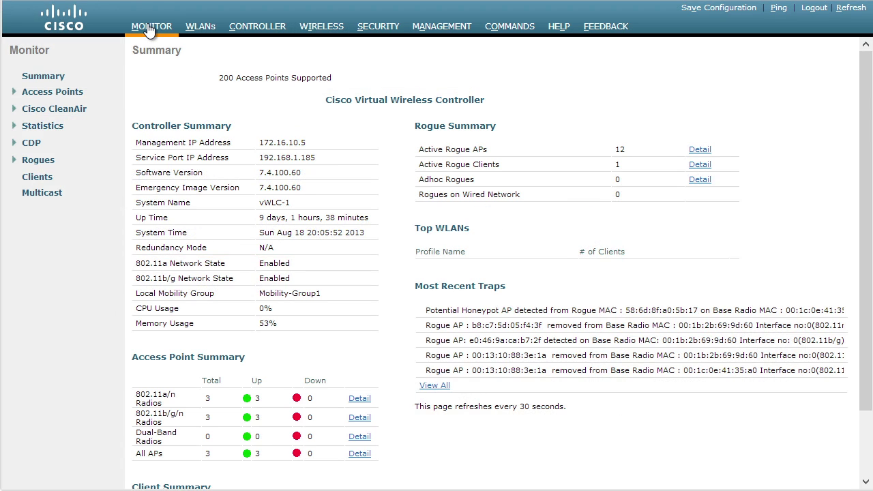
Reload the Monitor Summary; the active rogue AP count rises from 12 to 14.
{"action": "left_click", "coordinate": [151, 29]}
{"action": "mouse_move", "coordinate": [440, 164]}
{"action": "left_mouse_down"}
{"action": "mouse_move", "coordinate": [420, 158]}
{"action": "mouse_move", "coordinate": [466, 157]}
{"action": "left_mouse_up"}
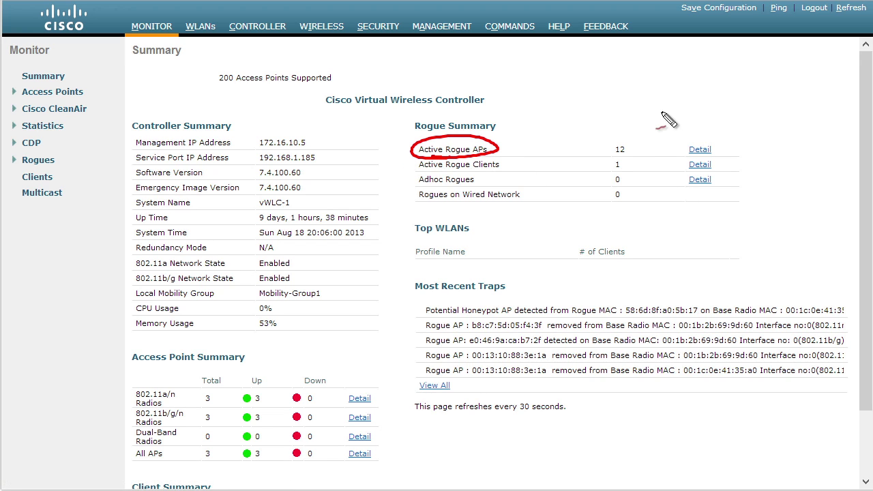
{"action": "left_click_drag", "start_coordinate": [662, 113], "coordinate": [656, 136]}
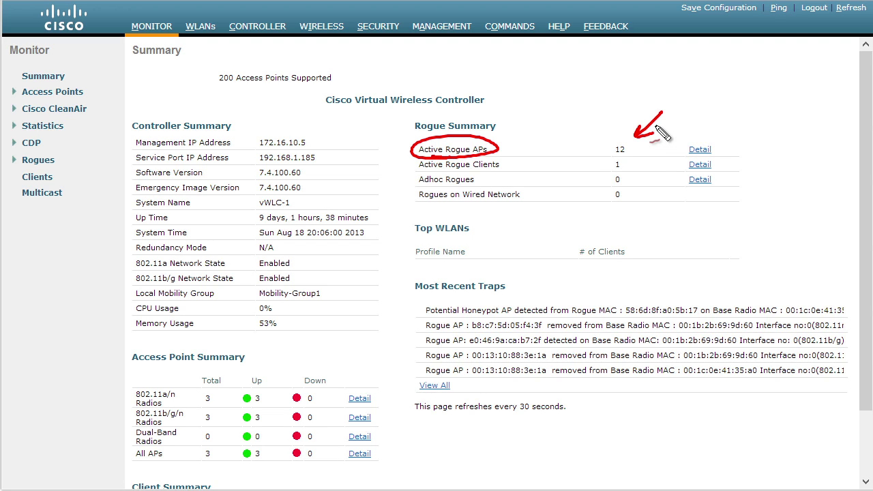
{"action": "mouse_move", "coordinate": [208, 412]}
{"action": "left_mouse_down"}
{"action": "mouse_move", "coordinate": [351, 401]}
{"action": "mouse_move", "coordinate": [254, 407]}
{"action": "left_mouse_up"}
{"action": "mouse_move", "coordinate": [277, 359]}
{"action": "left_mouse_down"}
{"action": "mouse_move", "coordinate": [277, 374]}
{"action": "mouse_move", "coordinate": [289, 372]}
{"action": "left_mouse_up"}
{"action": "left_click_drag", "start_coordinate": [291, 373], "coordinate": [295, 360]}
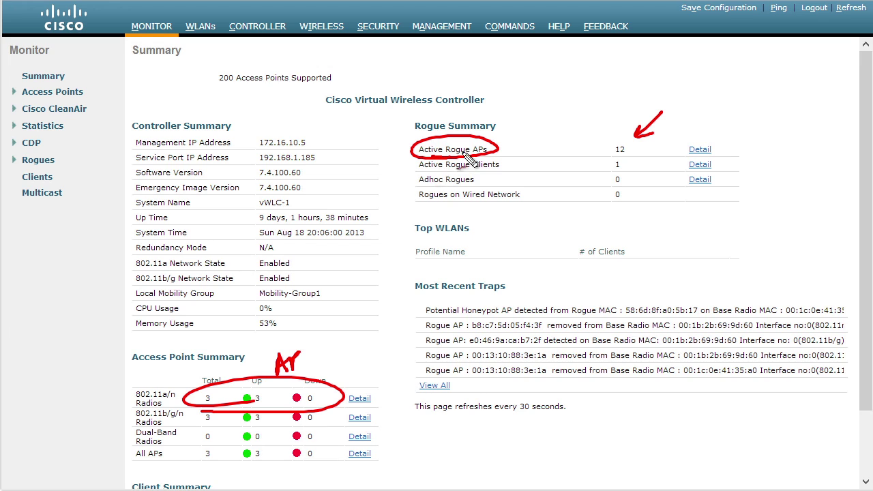
{"action": "left_click_drag", "start_coordinate": [484, 179], "coordinate": [496, 177]}
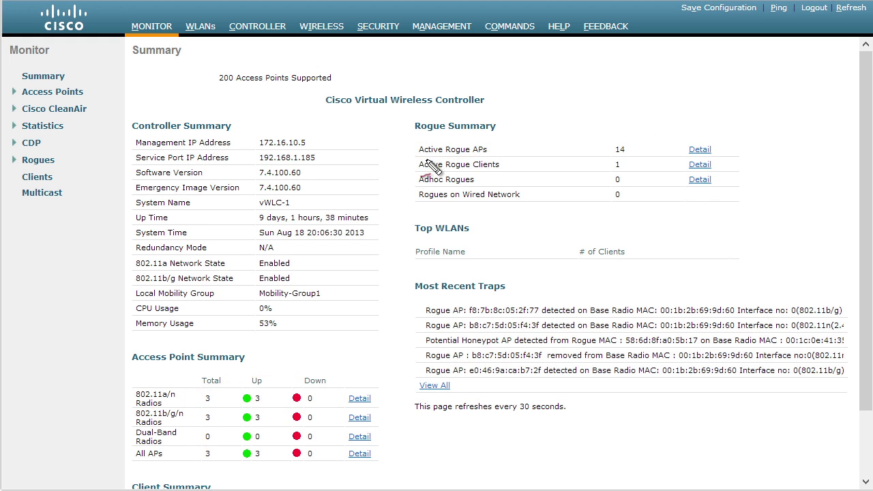
{"action": "left_click_drag", "start_coordinate": [419, 159], "coordinate": [477, 161]}
{"action": "mouse_move", "coordinate": [610, 150]}
{"action": "left_mouse_down"}
{"action": "mouse_move", "coordinate": [634, 152]}
{"action": "mouse_move", "coordinate": [616, 161]}
{"action": "left_mouse_up"}
Open the 14-entry Rogue APs list, with Local-FAST on channel 36 seen by 2 radios.
{"action": "left_click", "coordinate": [703, 151]}
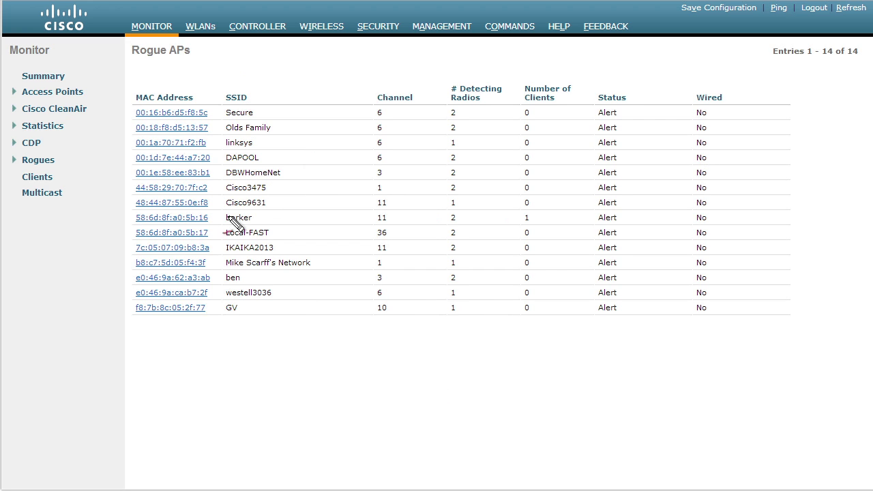
{"action": "mouse_move", "coordinate": [150, 242]}
{"action": "left_mouse_down"}
{"action": "mouse_move", "coordinate": [282, 240]}
{"action": "mouse_move", "coordinate": [235, 225]}
{"action": "mouse_move", "coordinate": [159, 225]}
{"action": "mouse_move", "coordinate": [131, 247]}
{"action": "mouse_move", "coordinate": [165, 248]}
{"action": "left_mouse_up"}
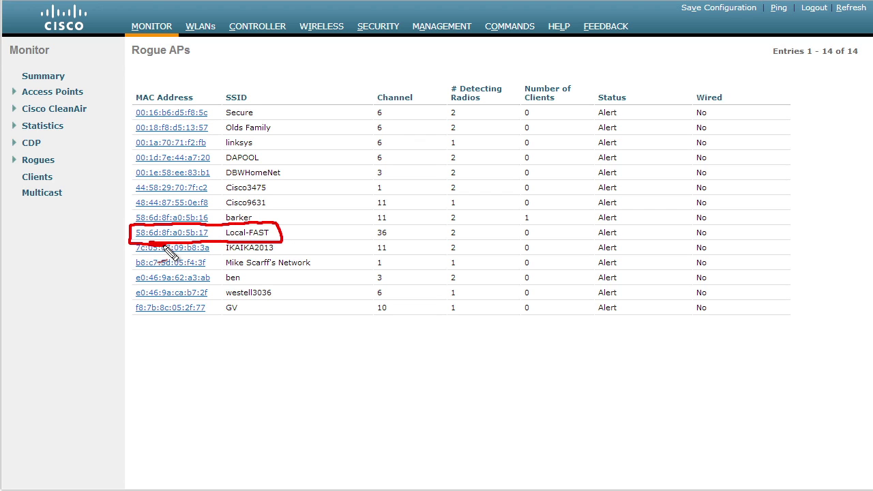
{"action": "left_click_drag", "start_coordinate": [106, 282], "coordinate": [114, 281]}
{"action": "mouse_move", "coordinate": [92, 272]}
{"action": "left_mouse_down"}
{"action": "mouse_move", "coordinate": [128, 242]}
{"action": "mouse_move", "coordinate": [123, 253]}
{"action": "left_mouse_up"}
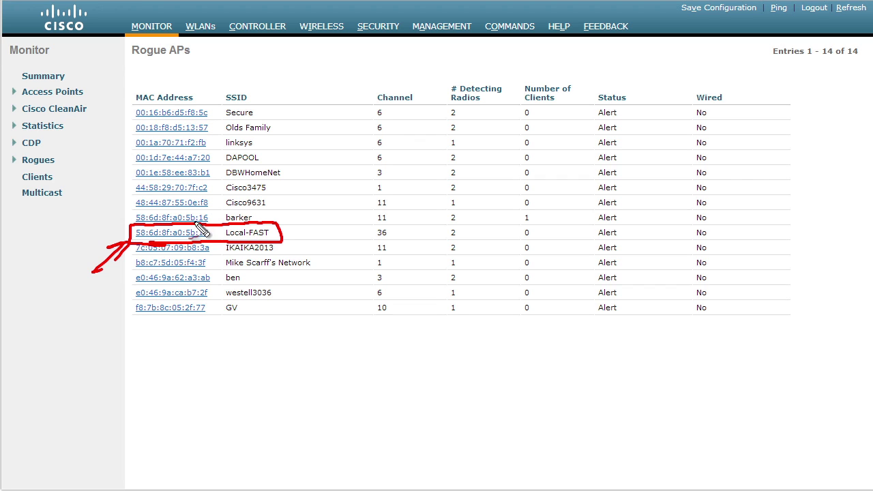
{"action": "mouse_move", "coordinate": [197, 236]}
{"action": "left_mouse_down"}
{"action": "mouse_move", "coordinate": [243, 372]}
{"action": "mouse_move", "coordinate": [260, 390]}
{"action": "mouse_move", "coordinate": [280, 386]}
{"action": "mouse_move", "coordinate": [266, 402]}
{"action": "left_mouse_up"}
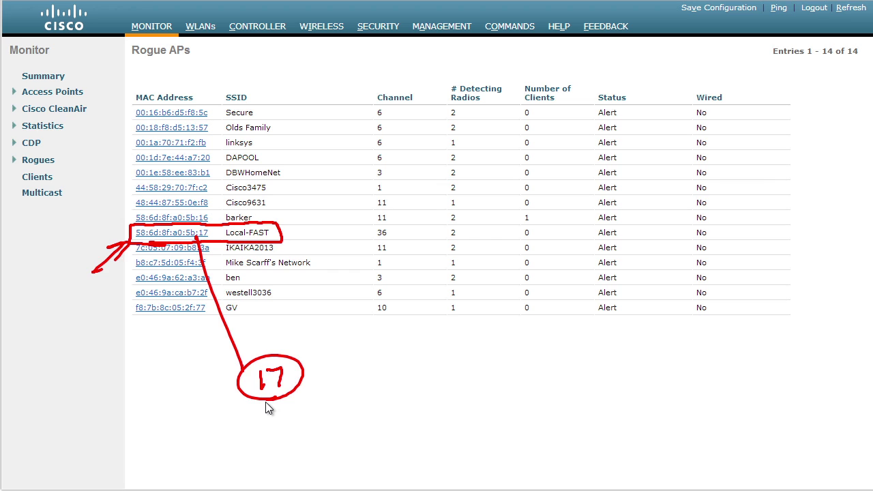
{"action": "key", "text": "Escape"}
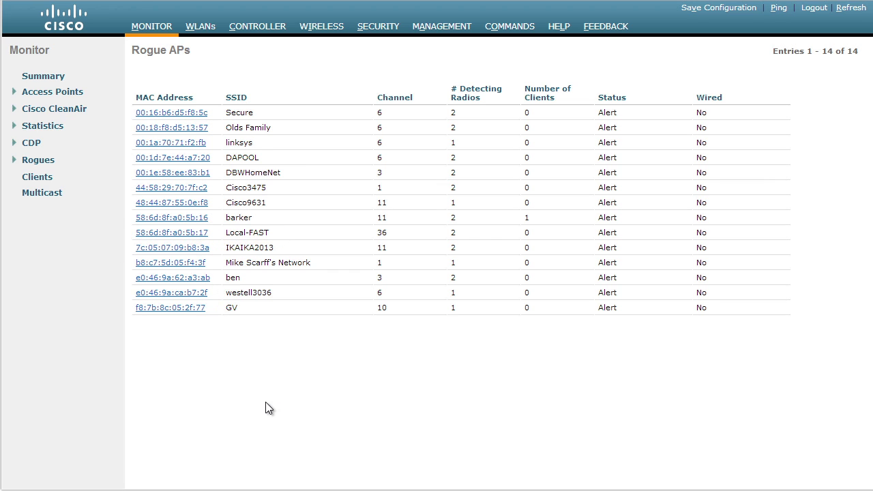
{"action": "left_click", "coordinate": [175, 232]}
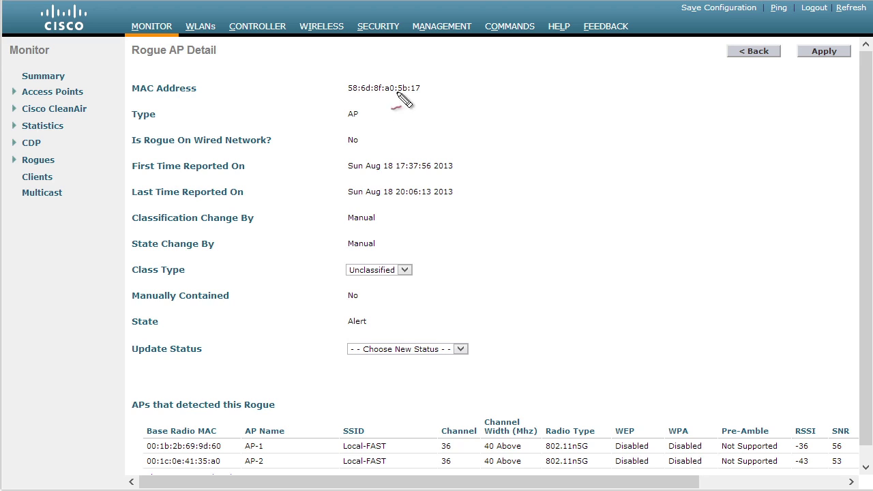
{"action": "mouse_move", "coordinate": [403, 99]}
{"action": "left_mouse_down"}
{"action": "mouse_move", "coordinate": [432, 95]}
{"action": "mouse_move", "coordinate": [423, 102]}
{"action": "left_mouse_up"}
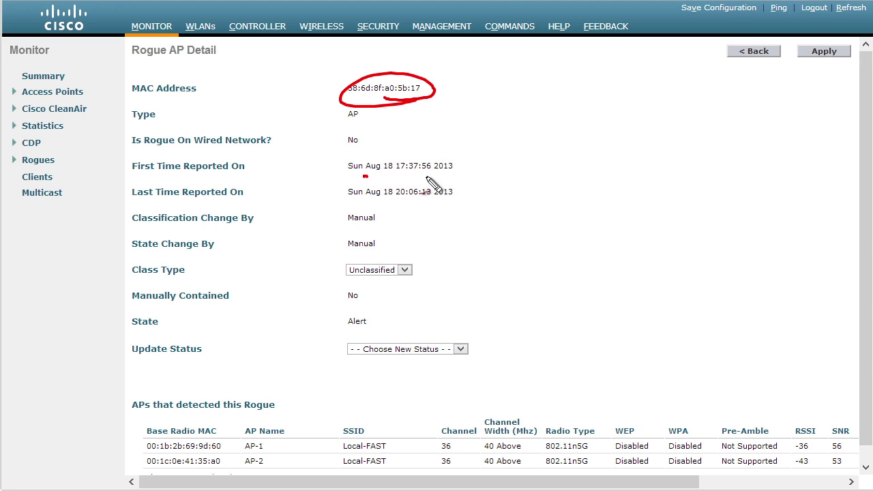
{"action": "left_click_drag", "start_coordinate": [435, 178], "coordinate": [427, 181]}
{"action": "left_click_drag", "start_coordinate": [363, 201], "coordinate": [372, 179]}
{"action": "left_click_drag", "start_coordinate": [330, 204], "coordinate": [463, 204]}
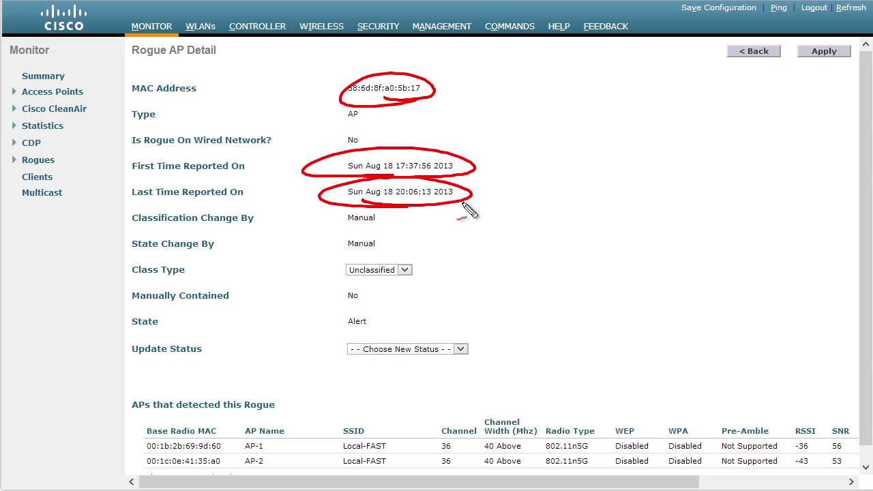
{"action": "key", "text": "e"}
{"action": "mouse_move", "coordinate": [320, 365]}
{"action": "left_mouse_down"}
{"action": "mouse_move", "coordinate": [289, 412]}
{"action": "mouse_move", "coordinate": [311, 404]}
{"action": "left_mouse_up"}
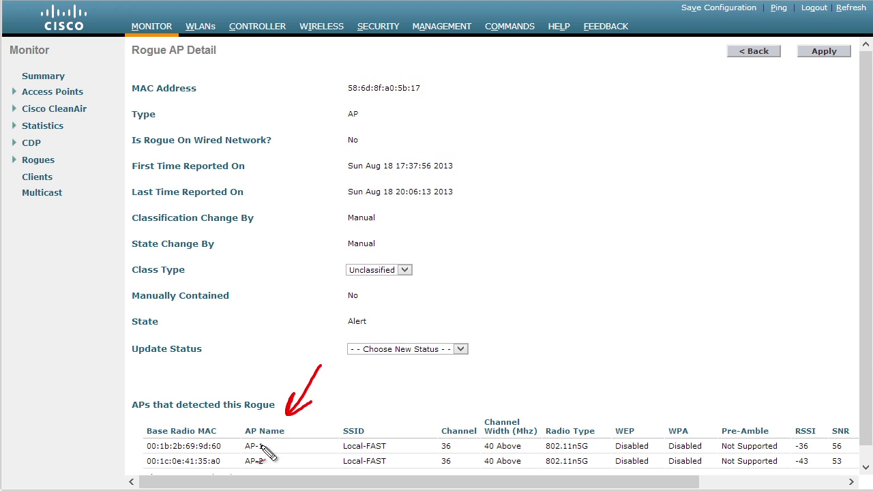
{"action": "mouse_move", "coordinate": [271, 429]}
{"action": "left_mouse_down"}
{"action": "mouse_move", "coordinate": [273, 454]}
{"action": "mouse_move", "coordinate": [261, 457]}
{"action": "left_mouse_up"}
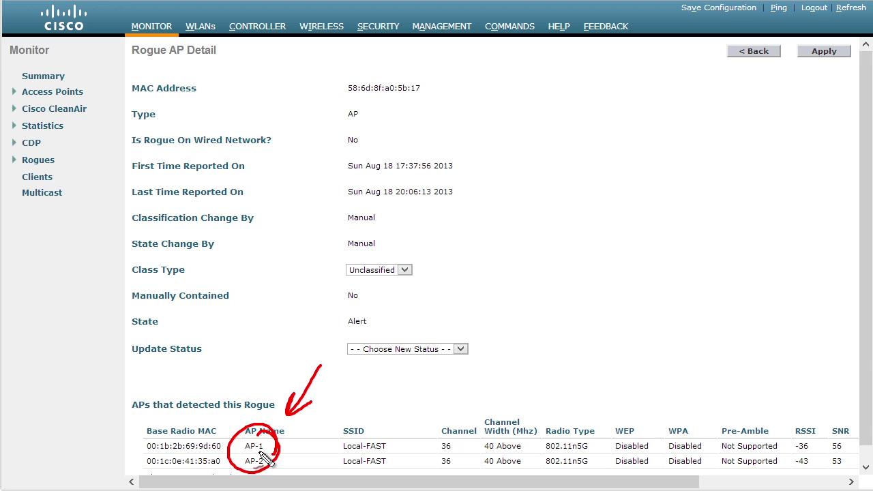
{"action": "key", "text": "e"}
{"action": "left_click_drag", "start_coordinate": [425, 389], "coordinate": [455, 425]}
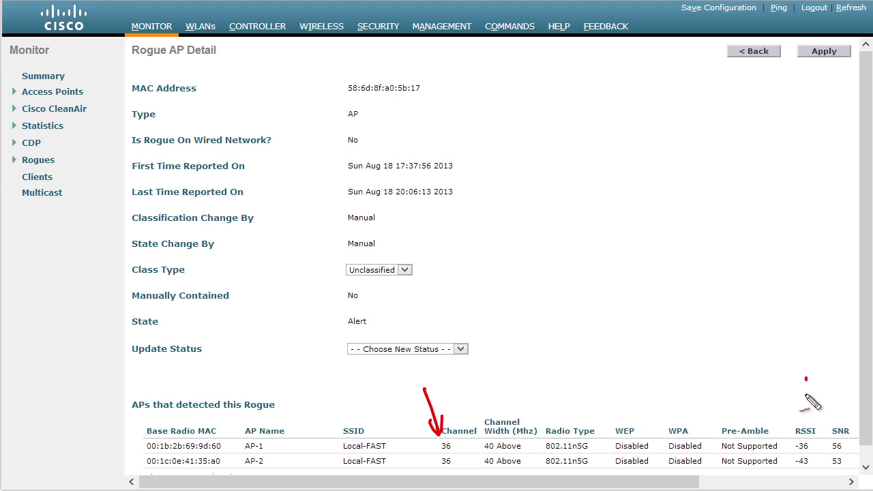
{"action": "mouse_move", "coordinate": [806, 375]}
{"action": "left_mouse_down"}
{"action": "mouse_move", "coordinate": [809, 395]}
{"action": "mouse_move", "coordinate": [819, 384]}
{"action": "mouse_move", "coordinate": [858, 396]}
{"action": "left_mouse_up"}
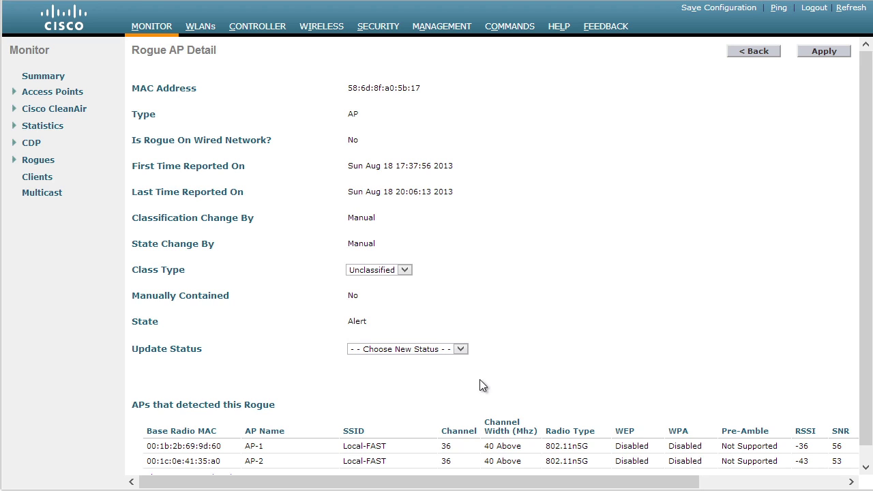
Contain the Local-FAST rogue using a maximum of 2 APs, accepting the legal warning.
{"action": "left_click", "coordinate": [461, 350]}
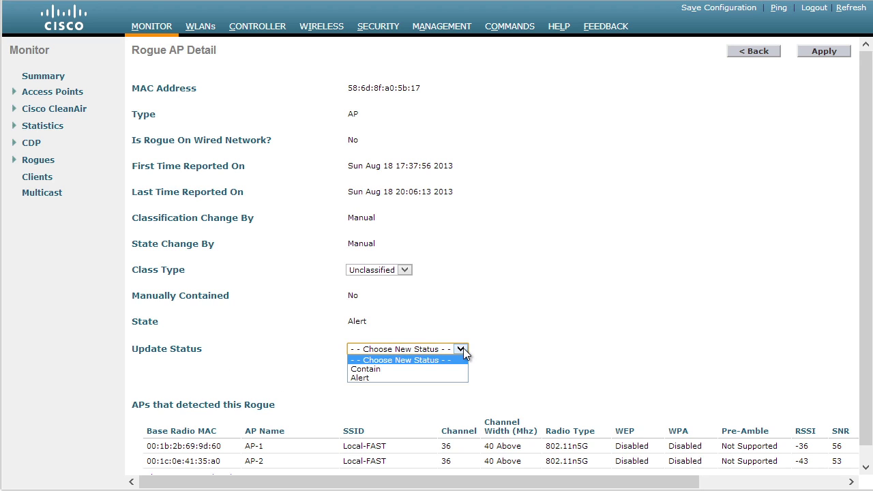
{"action": "left_click", "coordinate": [418, 369]}
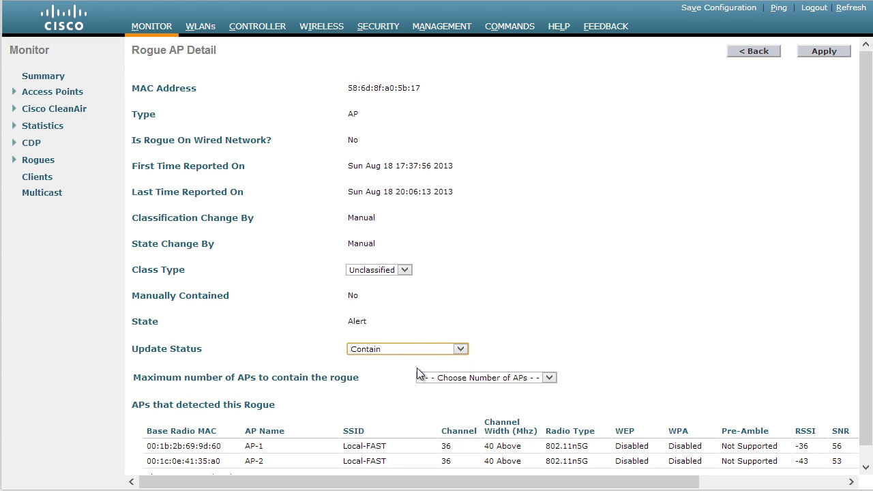
{"action": "left_click", "coordinate": [494, 380]}
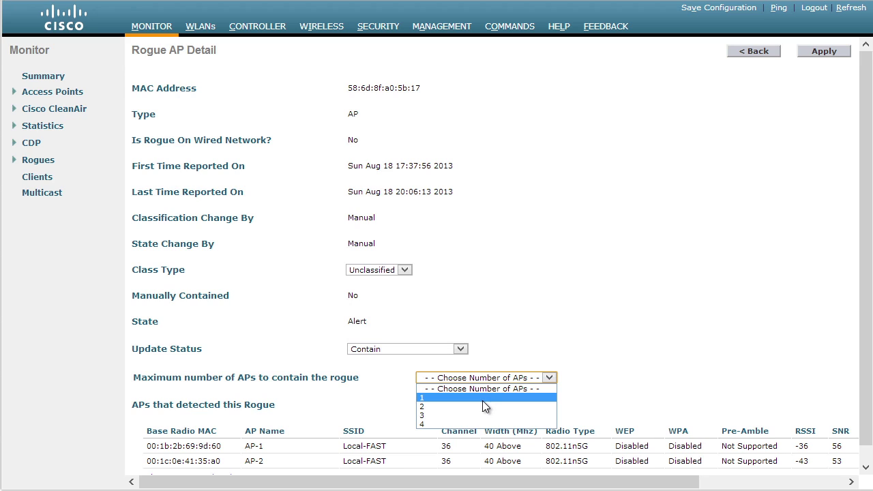
{"action": "left_click", "coordinate": [480, 406]}
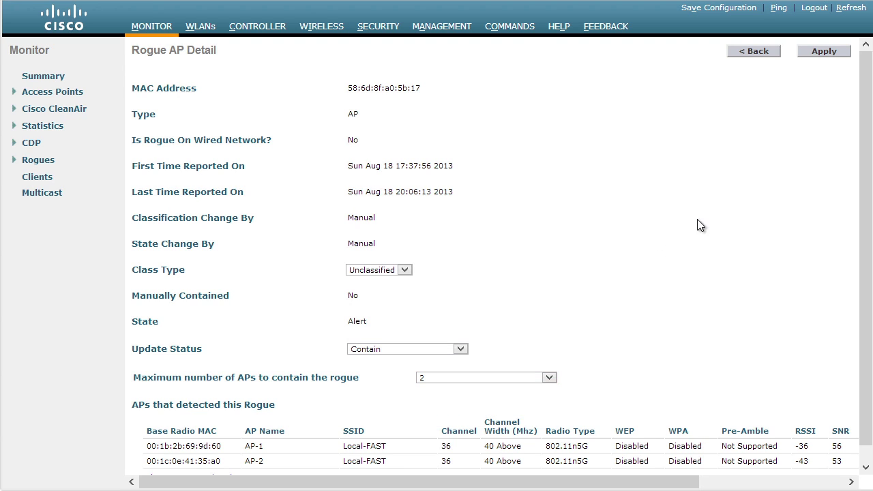
{"action": "left_click", "coordinate": [821, 53]}
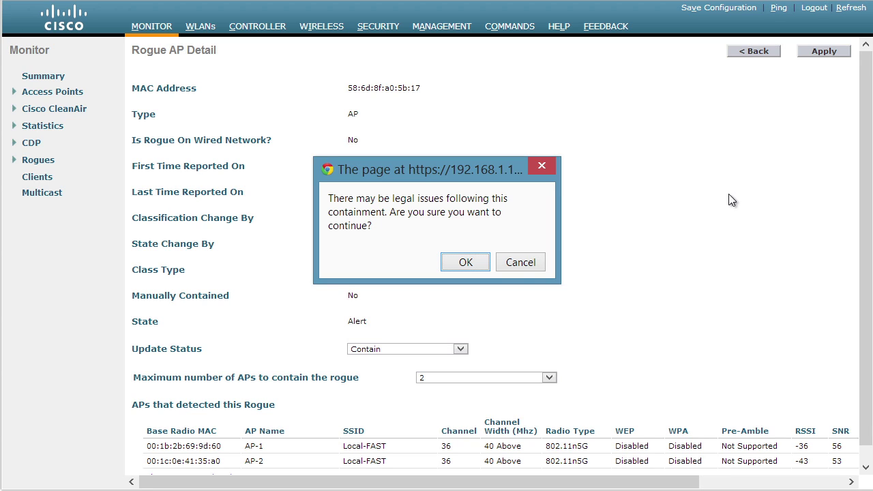
{"action": "left_click", "coordinate": [474, 268]}
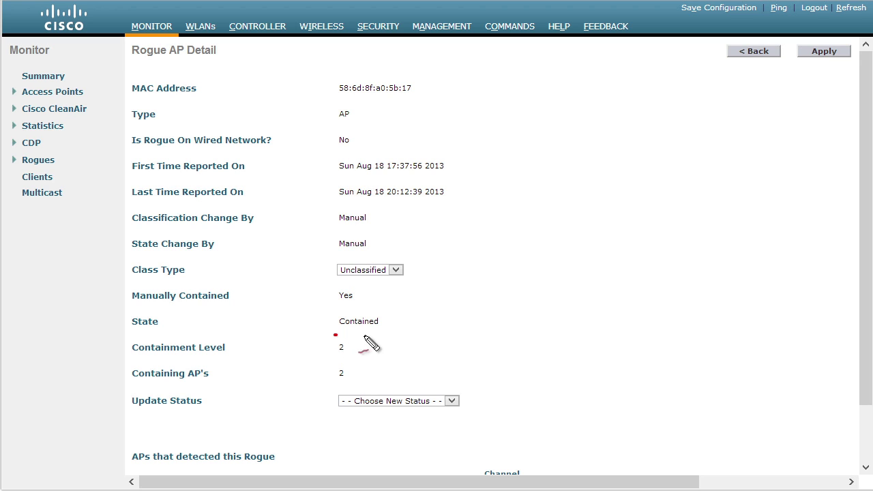
Return the Local-FAST rogue's status from Contained to Alert.
{"action": "left_click_drag", "start_coordinate": [366, 339], "coordinate": [348, 344]}
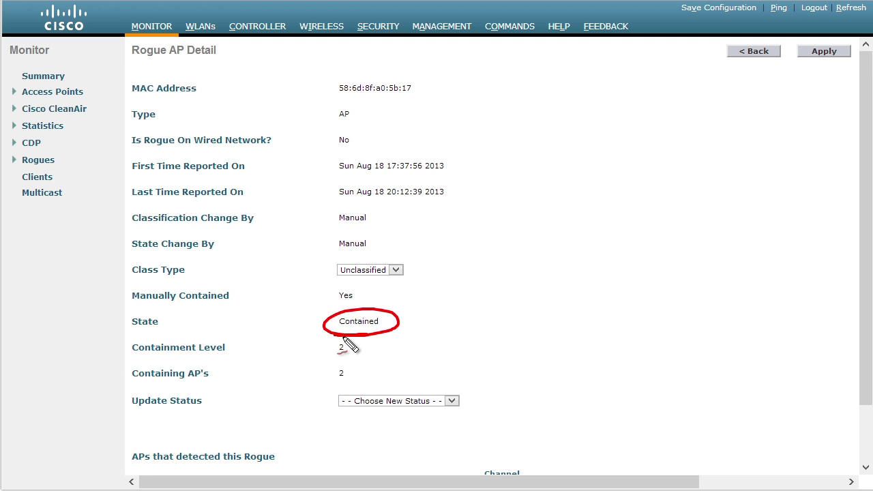
{"action": "key", "text": "Escape"}
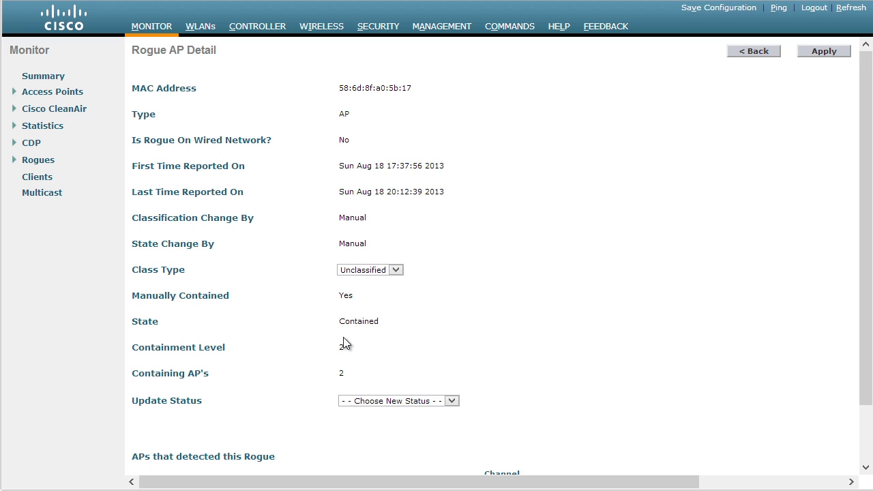
{"action": "left_click", "coordinate": [454, 401]}
{"action": "left_click", "coordinate": [394, 425]}
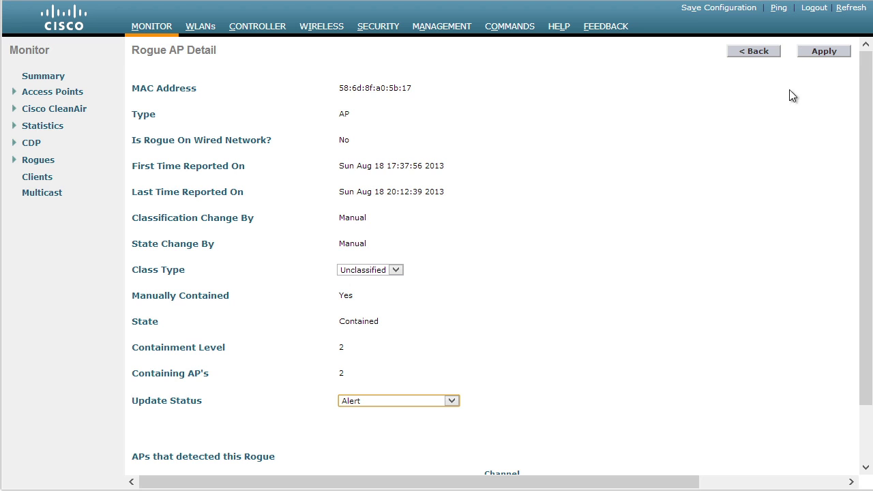
{"action": "left_click", "coordinate": [825, 52]}
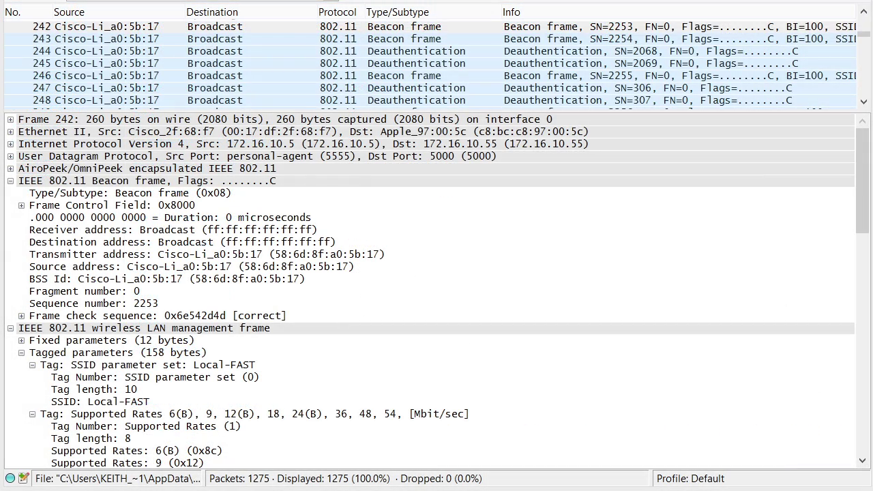
{"action": "mouse_move", "coordinate": [256, 25]}
{"action": "left_mouse_down"}
{"action": "mouse_move", "coordinate": [291, 24]}
{"action": "mouse_move", "coordinate": [285, 41]}
{"action": "left_mouse_up"}
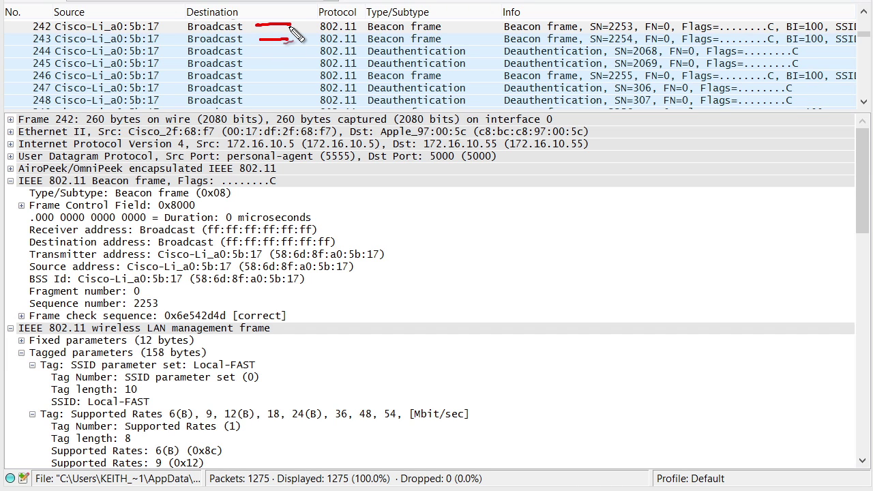
{"action": "left_click_drag", "start_coordinate": [48, 36], "coordinate": [55, 20]}
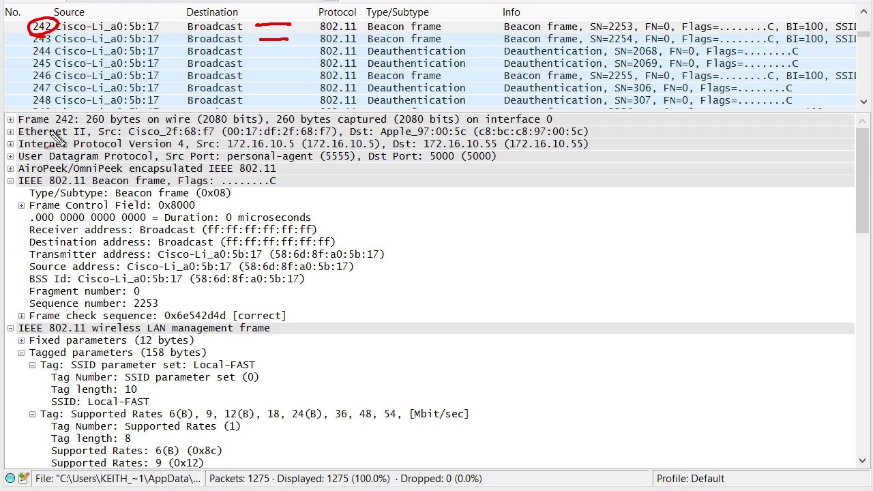
{"action": "left_click_drag", "start_coordinate": [54, 133], "coordinate": [86, 123]}
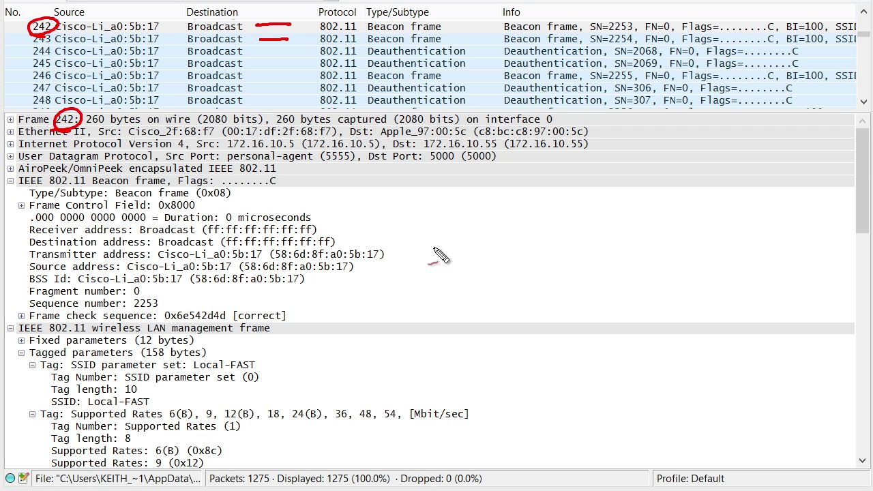
{"action": "left_click_drag", "start_coordinate": [361, 282], "coordinate": [372, 279]}
{"action": "left_click_drag", "start_coordinate": [267, 370], "coordinate": [250, 377]}
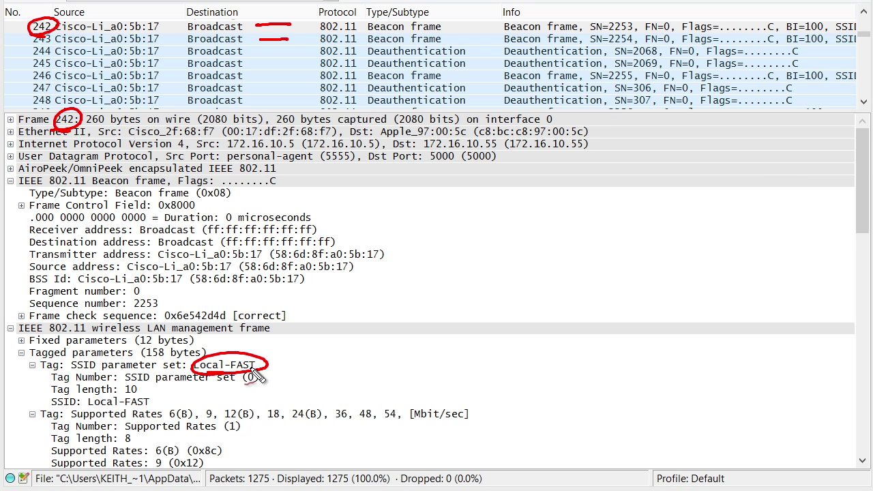
{"action": "left_click_drag", "start_coordinate": [517, 398], "coordinate": [513, 414]}
{"action": "mouse_move", "coordinate": [400, 250]}
{"action": "left_mouse_down"}
{"action": "mouse_move", "coordinate": [374, 247]}
{"action": "mouse_move", "coordinate": [384, 259]}
{"action": "left_mouse_up"}
{"action": "mouse_move", "coordinate": [352, 260]}
{"action": "left_mouse_down"}
{"action": "mouse_move", "coordinate": [340, 273]}
{"action": "mouse_move", "coordinate": [352, 264]}
{"action": "left_mouse_up"}
{"action": "left_click_drag", "start_coordinate": [301, 272], "coordinate": [298, 281]}
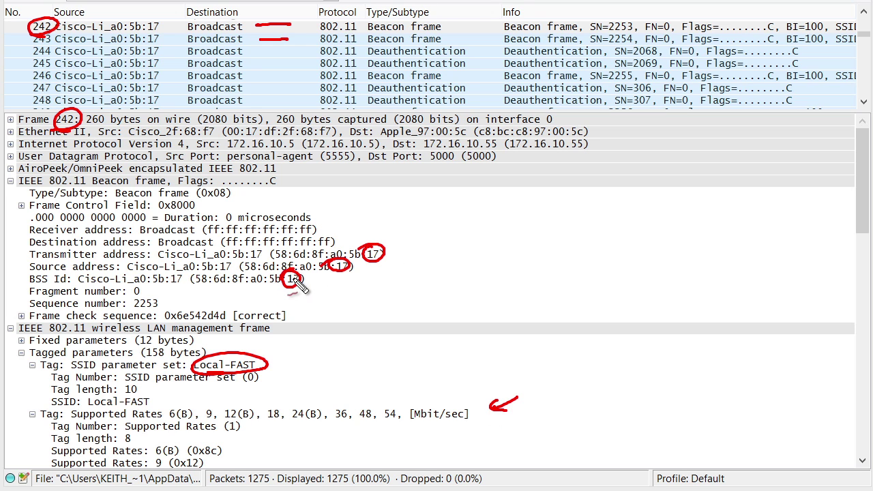
{"action": "key", "text": "Escape"}
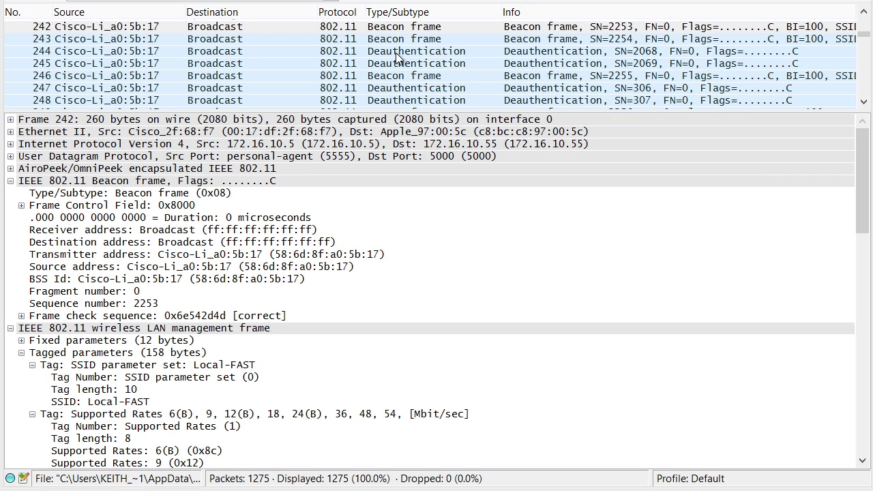
Inspect frame 244, a broadcast deauthentication sent from the rogue's 58:6d:8f:a0:5b:17 address.
{"action": "left_click", "coordinate": [400, 52]}
{"action": "key", "text": "Tab"}
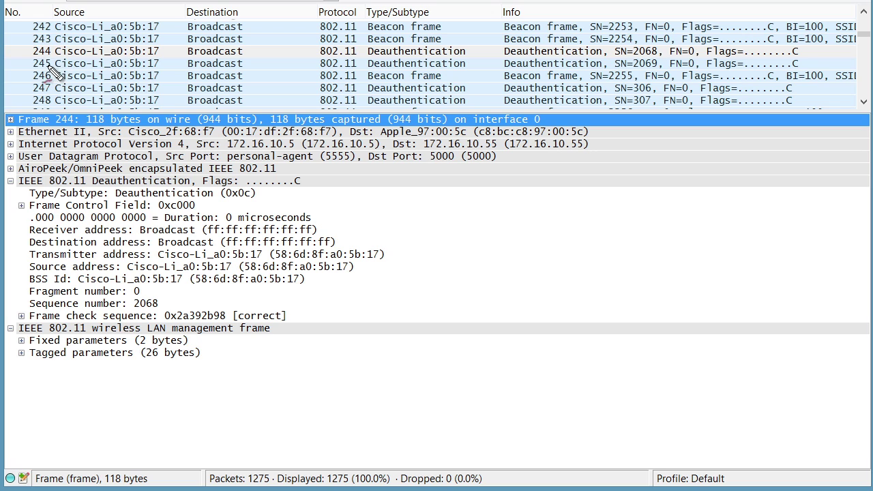
{"action": "left_click_drag", "start_coordinate": [55, 70], "coordinate": [48, 45]}
{"action": "mouse_move", "coordinate": [180, 40]}
{"action": "left_mouse_down"}
{"action": "mouse_move", "coordinate": [164, 49]}
{"action": "mouse_move", "coordinate": [159, 68]}
{"action": "left_mouse_up"}
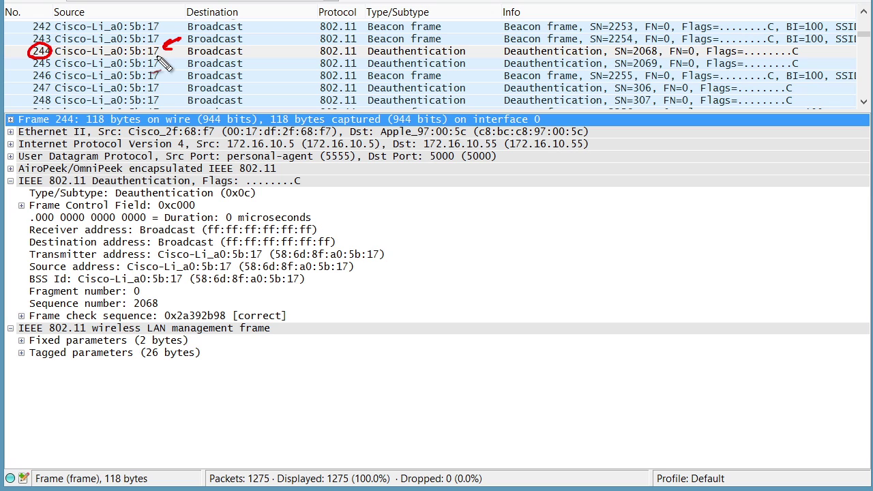
{"action": "mouse_move", "coordinate": [363, 248]}
{"action": "left_mouse_down"}
{"action": "mouse_move", "coordinate": [374, 247]}
{"action": "mouse_move", "coordinate": [343, 261]}
{"action": "left_mouse_up"}
{"action": "left_click_drag", "start_coordinate": [284, 274], "coordinate": [295, 273]}
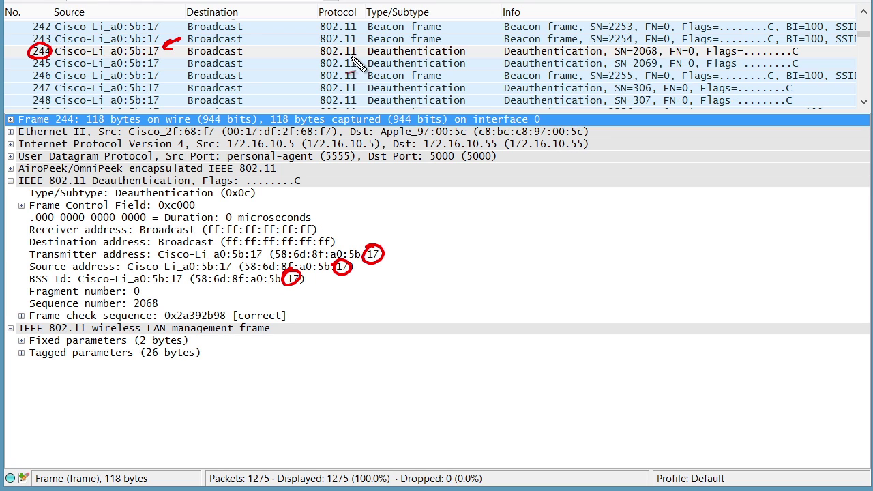
{"action": "left_click_drag", "start_coordinate": [352, 56], "coordinate": [351, 82]}
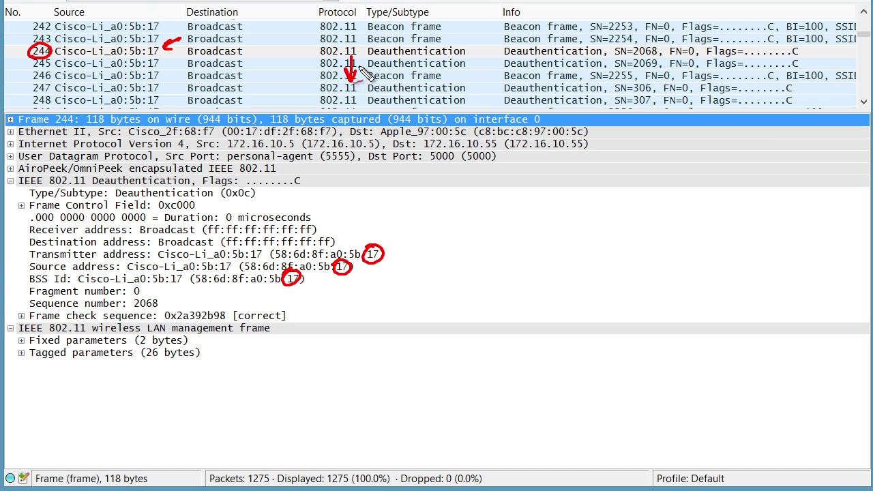